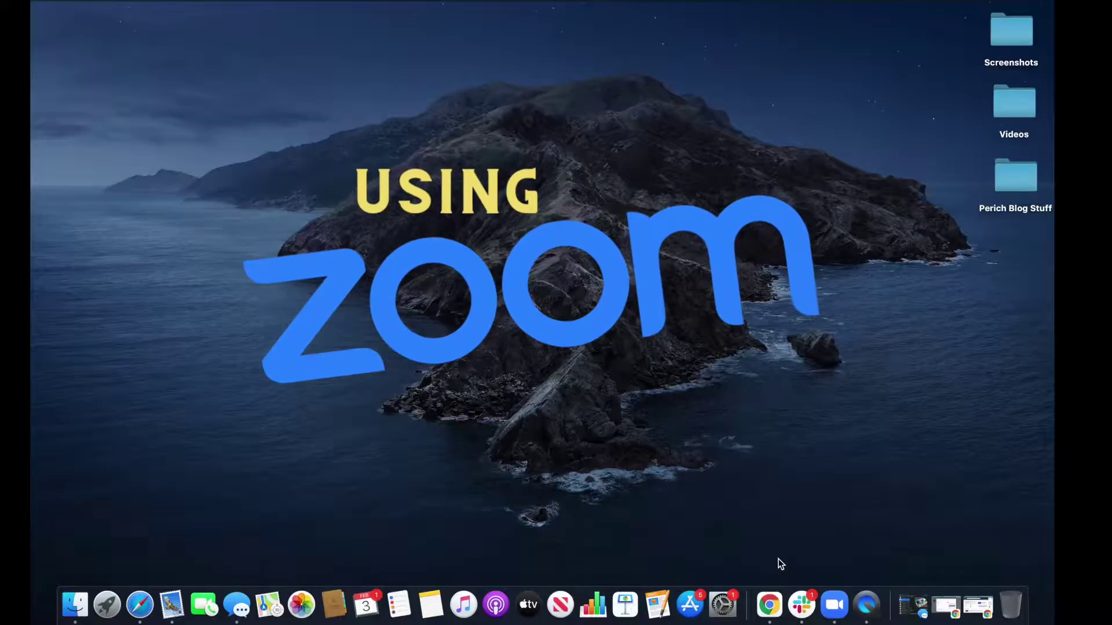
# Launch Zoom from the Dock and start a new meeting with the webcam on
pyautogui.click(834, 606)
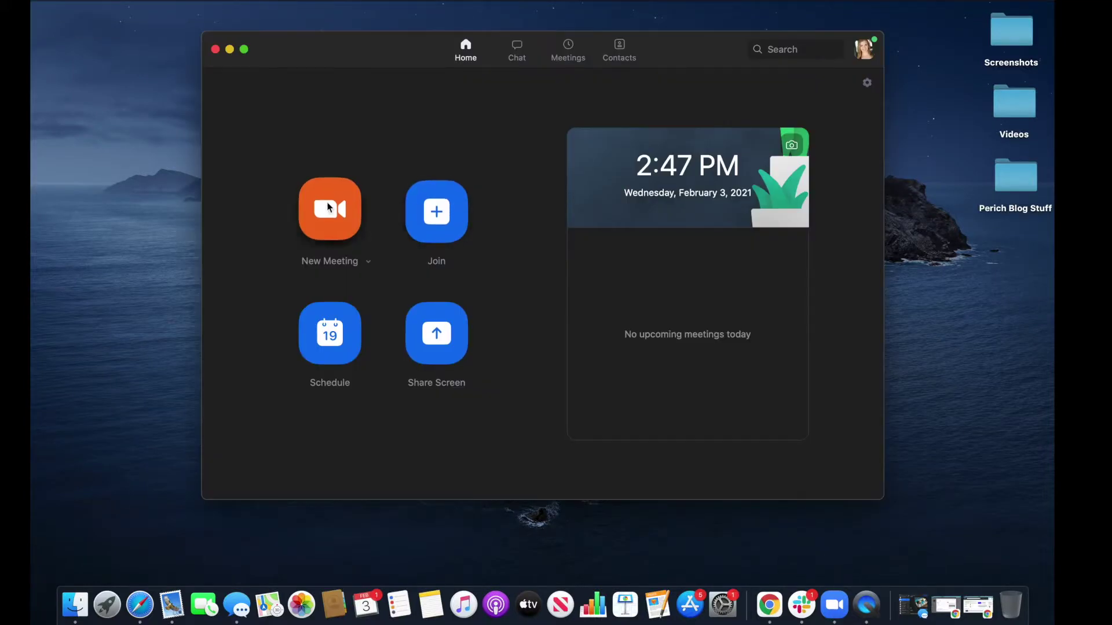
pyautogui.click(327, 207)
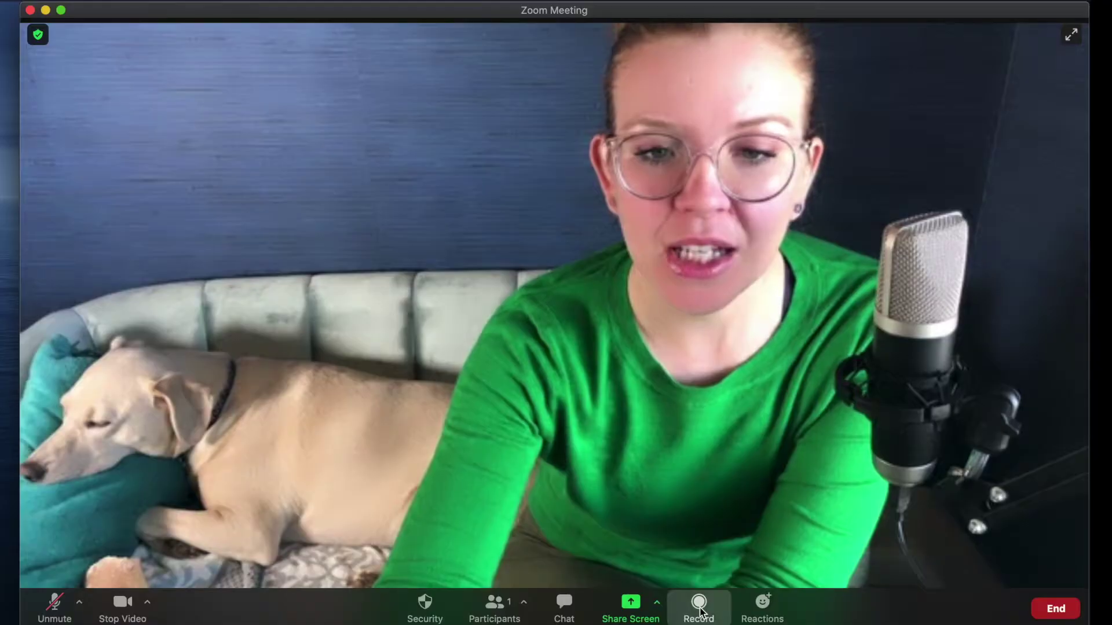
# Start recording the meeting and unmute the microphone from the recording alert
pyautogui.click(654, 563)
pyautogui.click(630, 228)
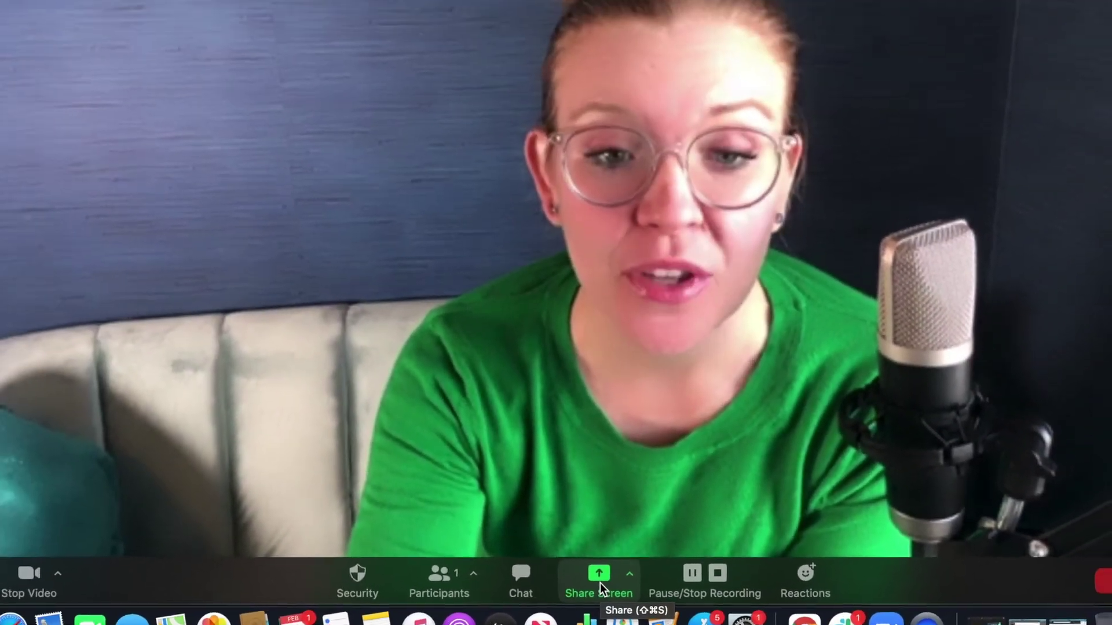
# Share the Google Chrome window, showing the Canva home page, with the meeting
pyautogui.click(580, 562)
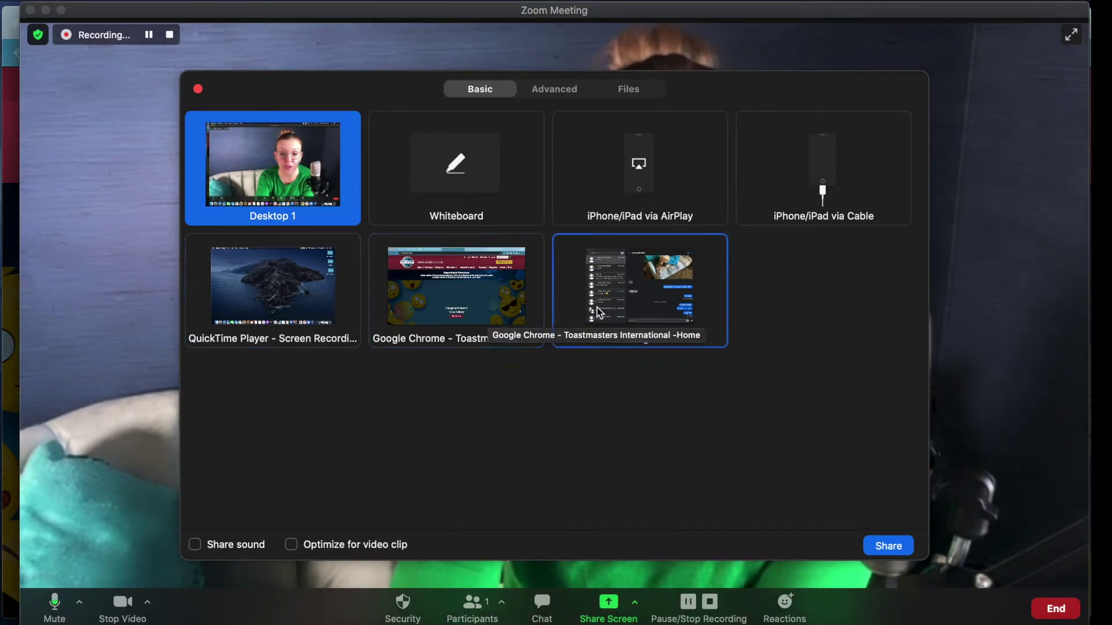
pyautogui.click(451, 307)
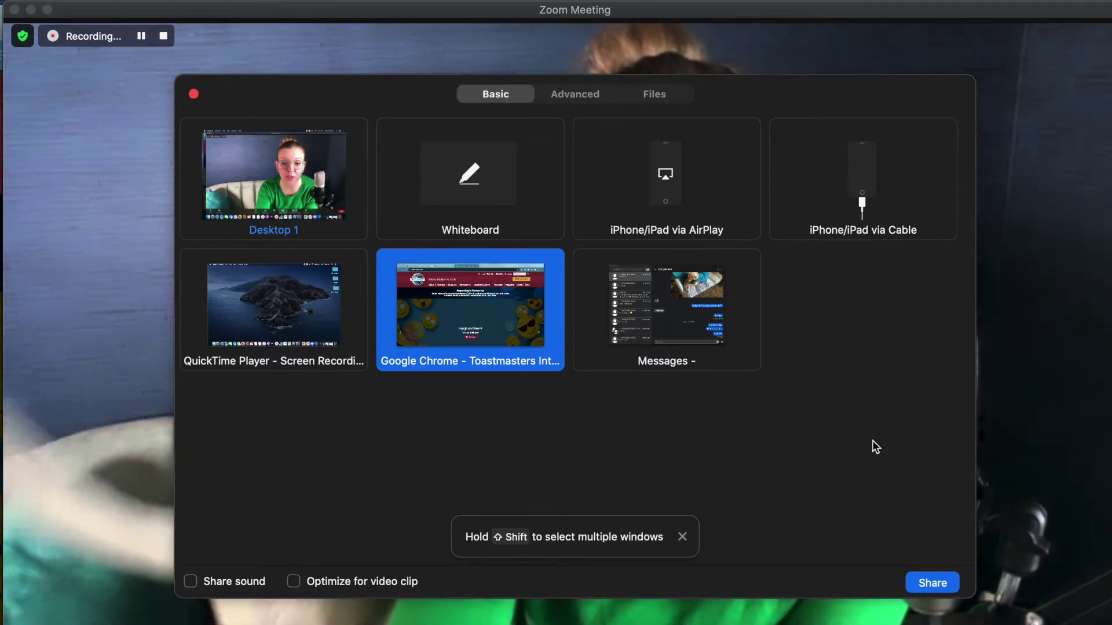
pyautogui.click(944, 581)
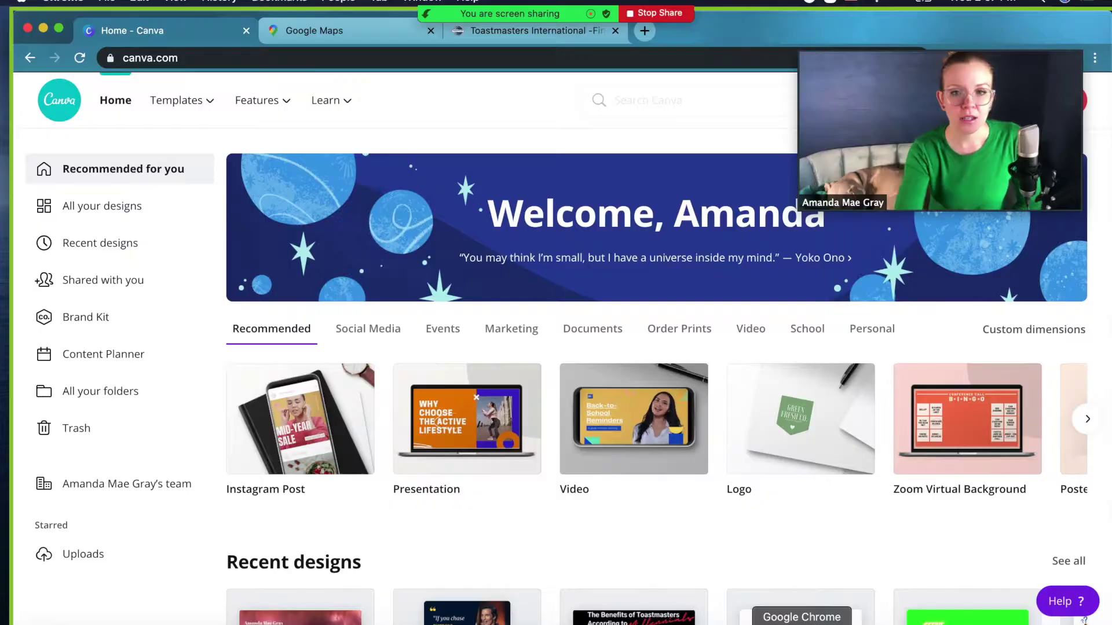
# Stop the screen share and the recording, then bring up the end-meeting options
pyautogui.moveTo(622, 35)
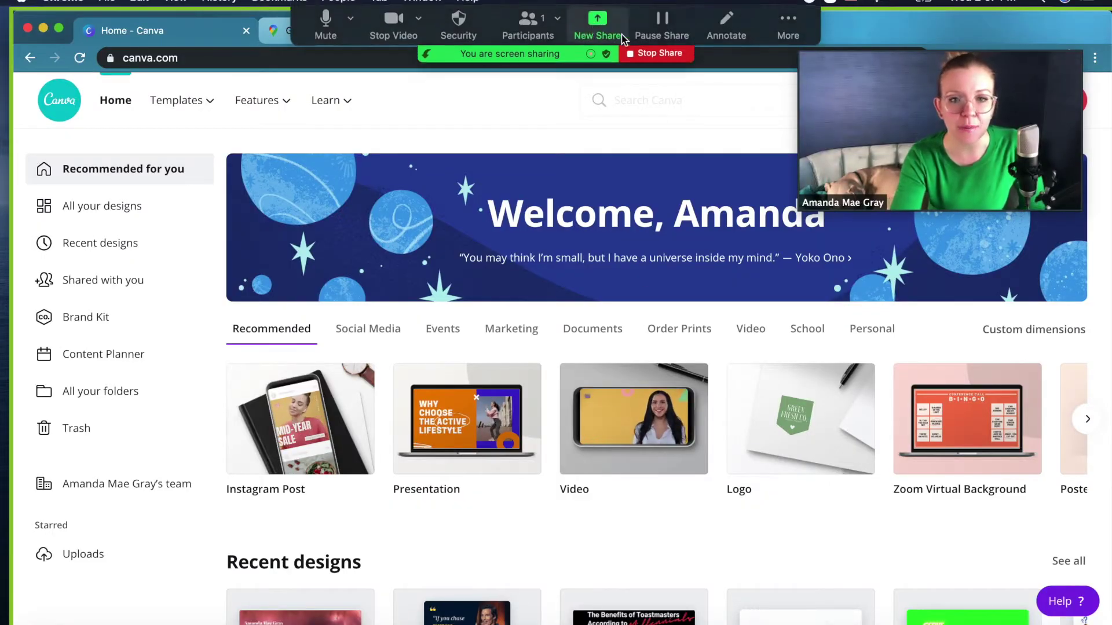
pyautogui.click(654, 57)
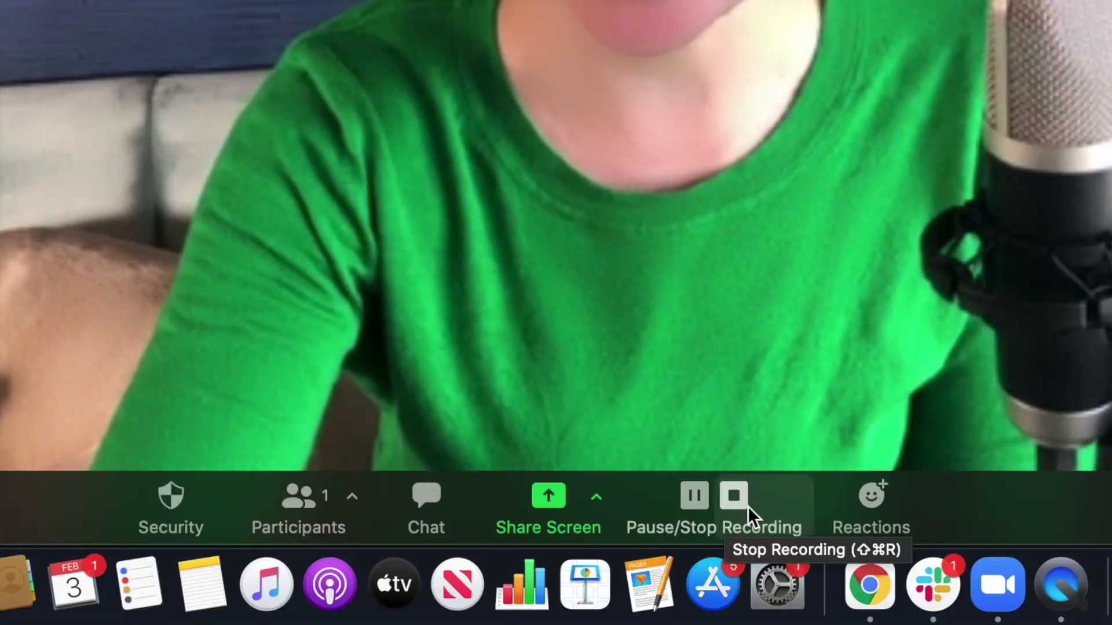
pyautogui.click(747, 505)
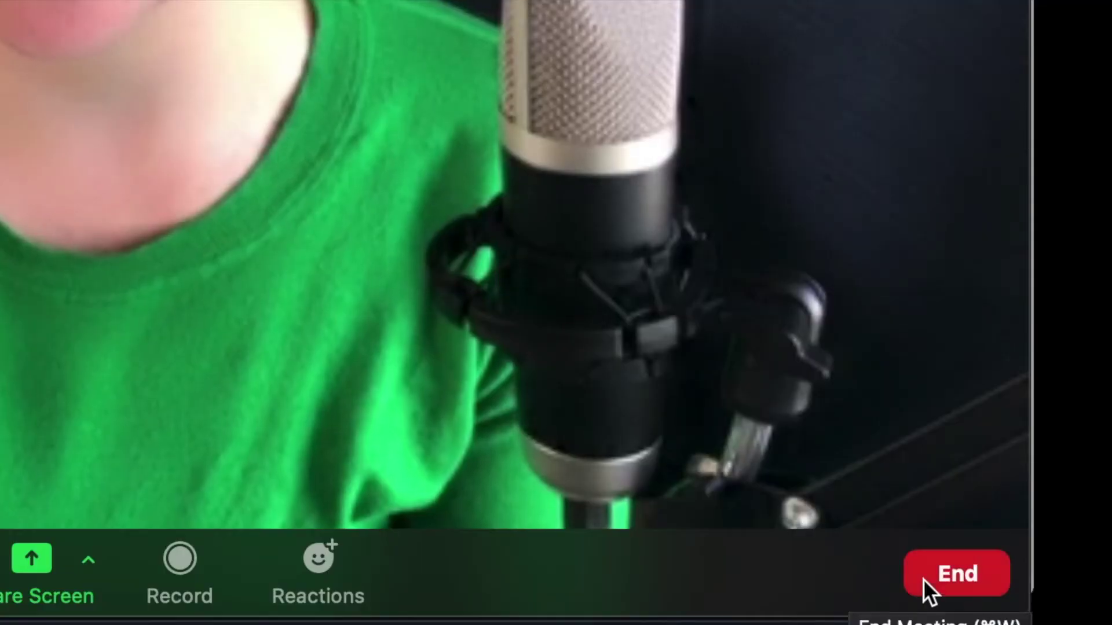
pyautogui.click(1029, 604)
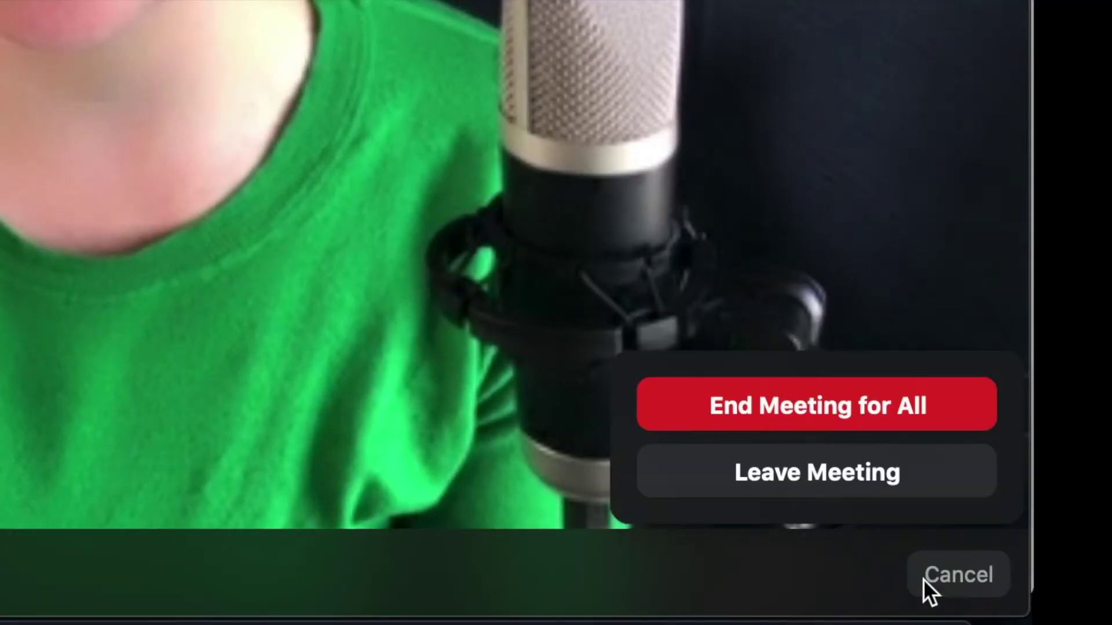
# End the meeting for all participants so the recording converts to mp4
pyautogui.click(874, 406)
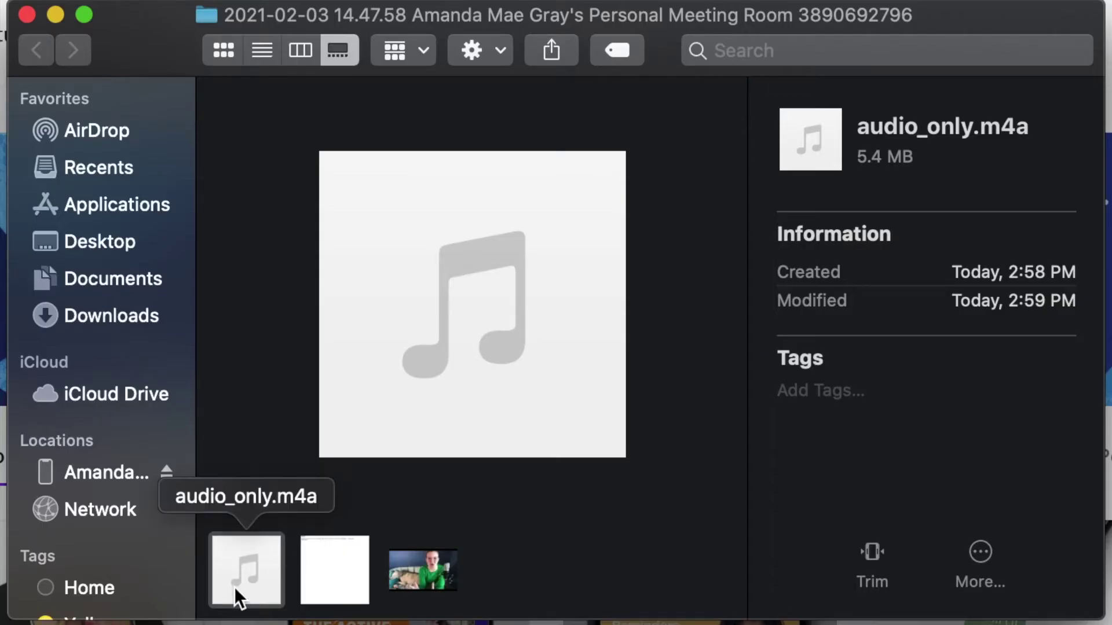
# Preview the recording folder's files and open zoom_0.mp4 in QuickTime Player
pyautogui.click(324, 569)
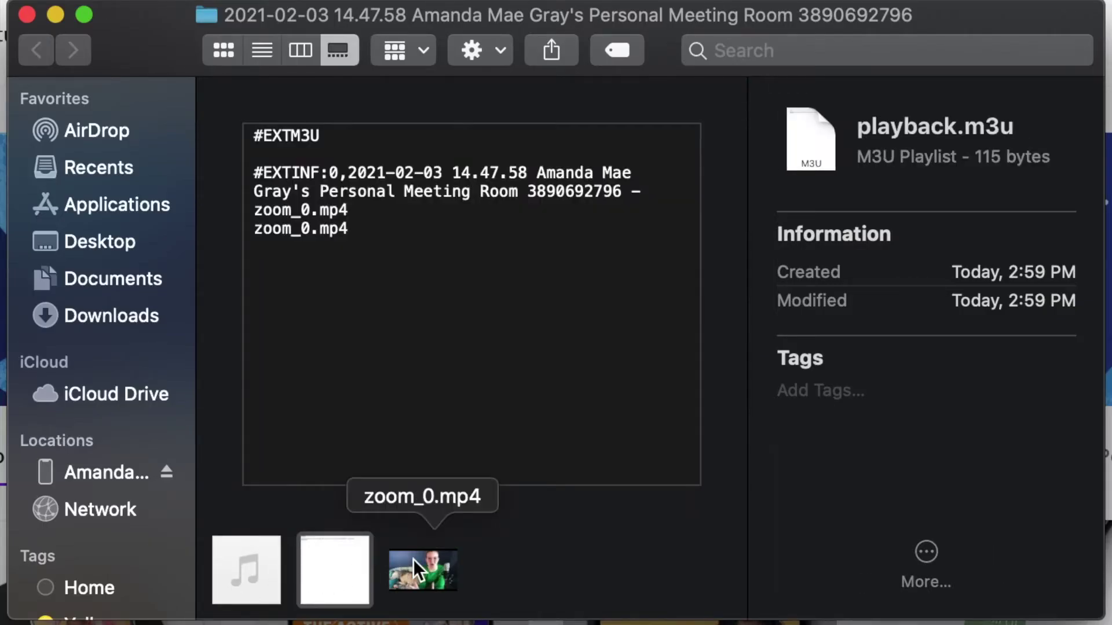
pyautogui.click(393, 570)
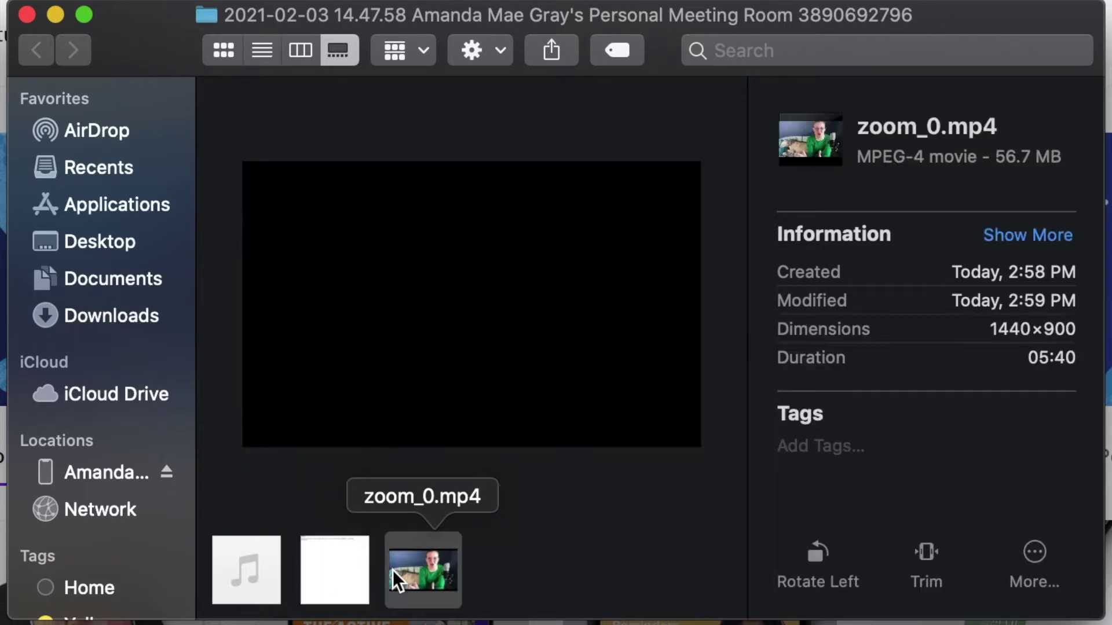
pyautogui.doubleClick(420, 581)
pyautogui.click(157, 9)
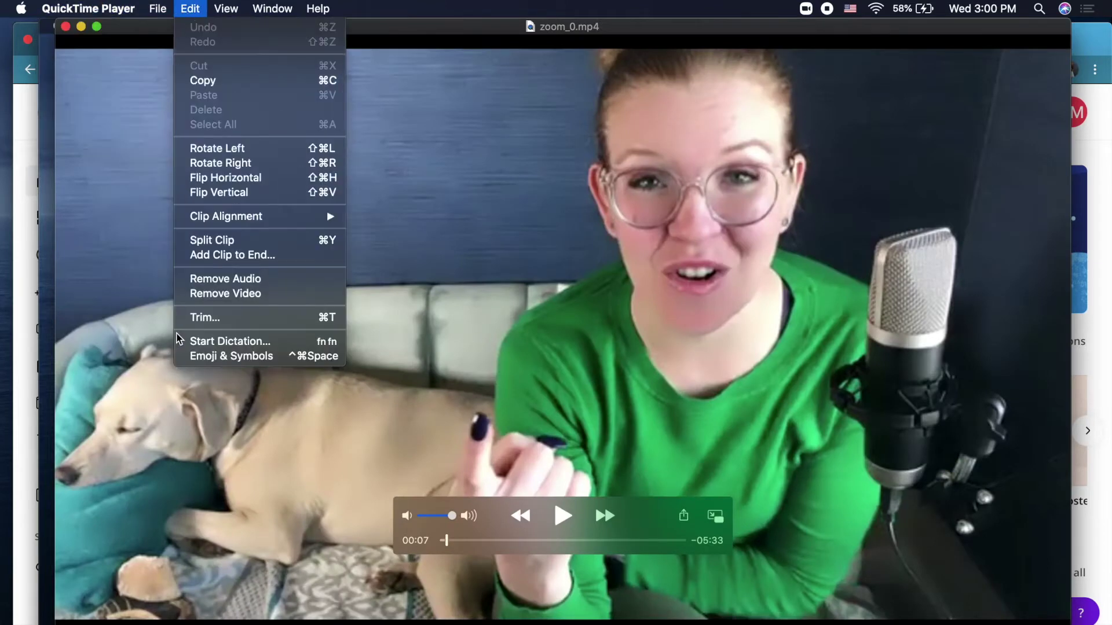
# Trim the opening and ending off the zoom_0.mp4 video
pyautogui.click(200, 318)
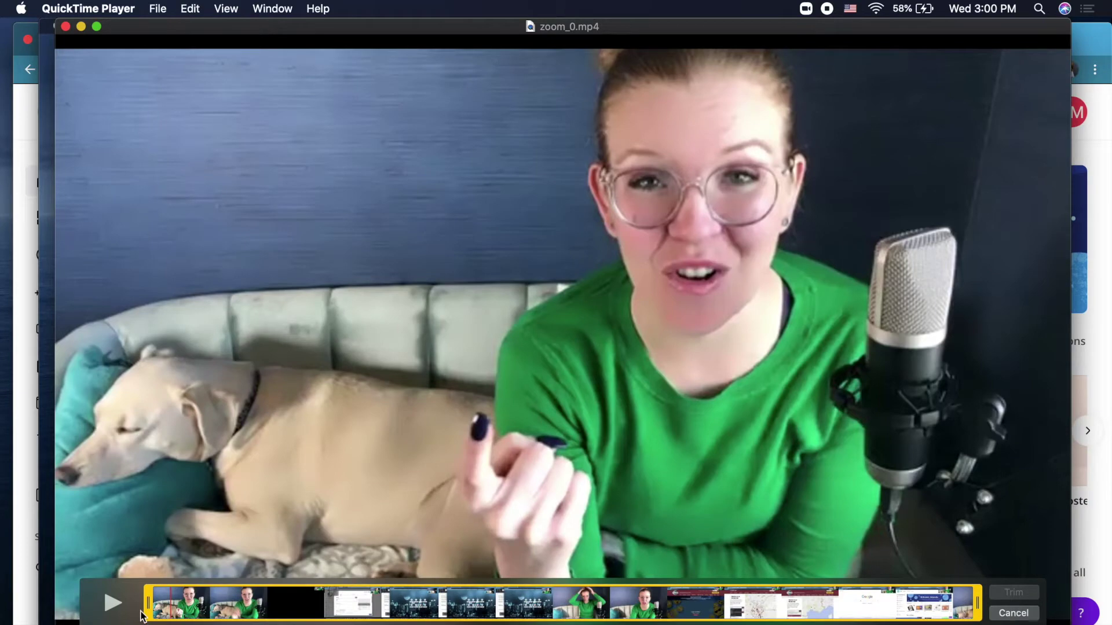
pyautogui.moveTo(145, 614); pyautogui.dragTo(188, 605)
pyautogui.moveTo(977, 605); pyautogui.dragTo(953, 605)
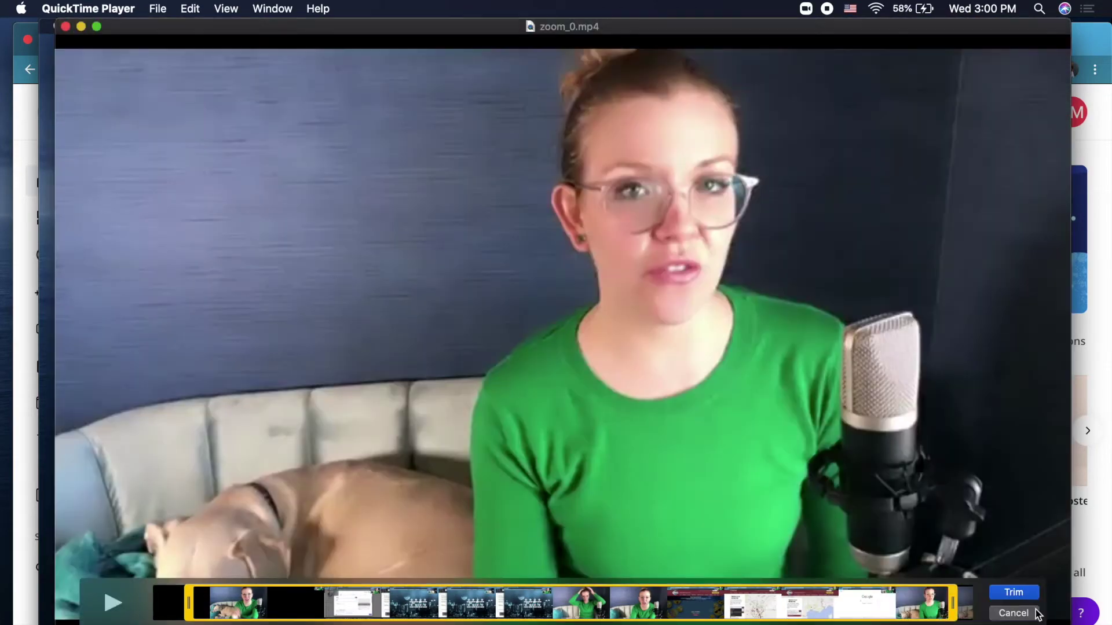
pyautogui.click(1024, 593)
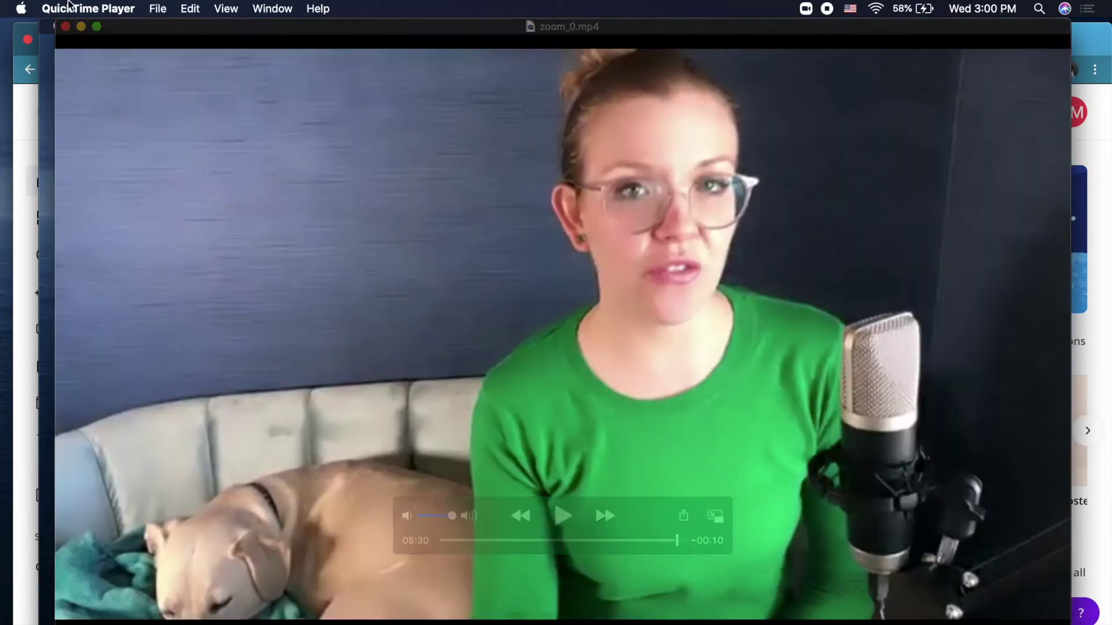
# Export the trimmed video as zoom_0 into the Documents folder
pyautogui.click(158, 9)
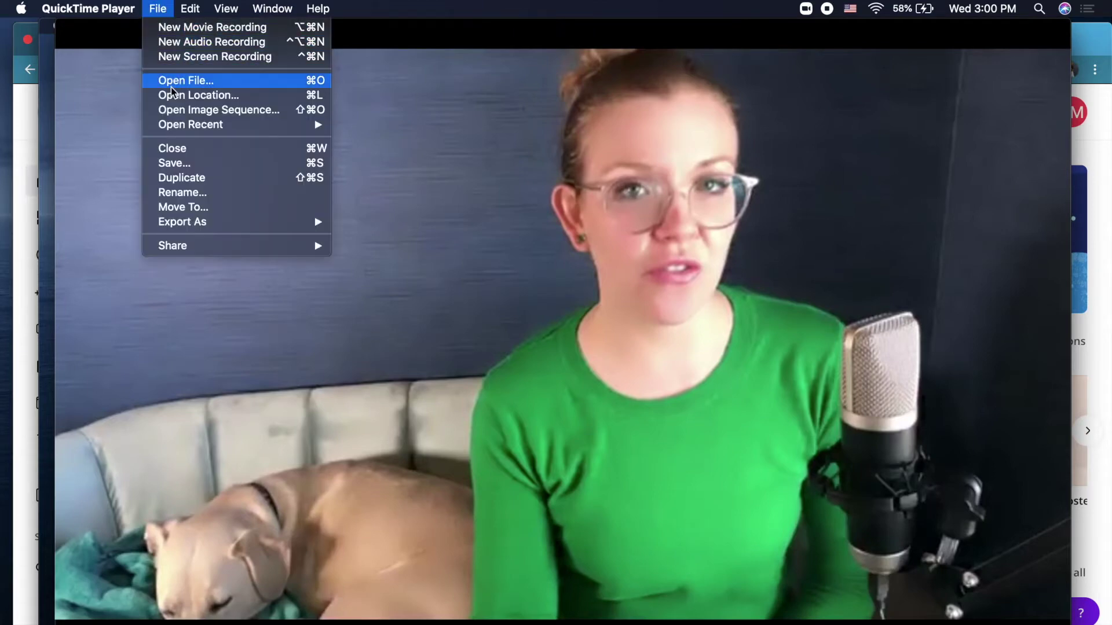
pyautogui.click(169, 168)
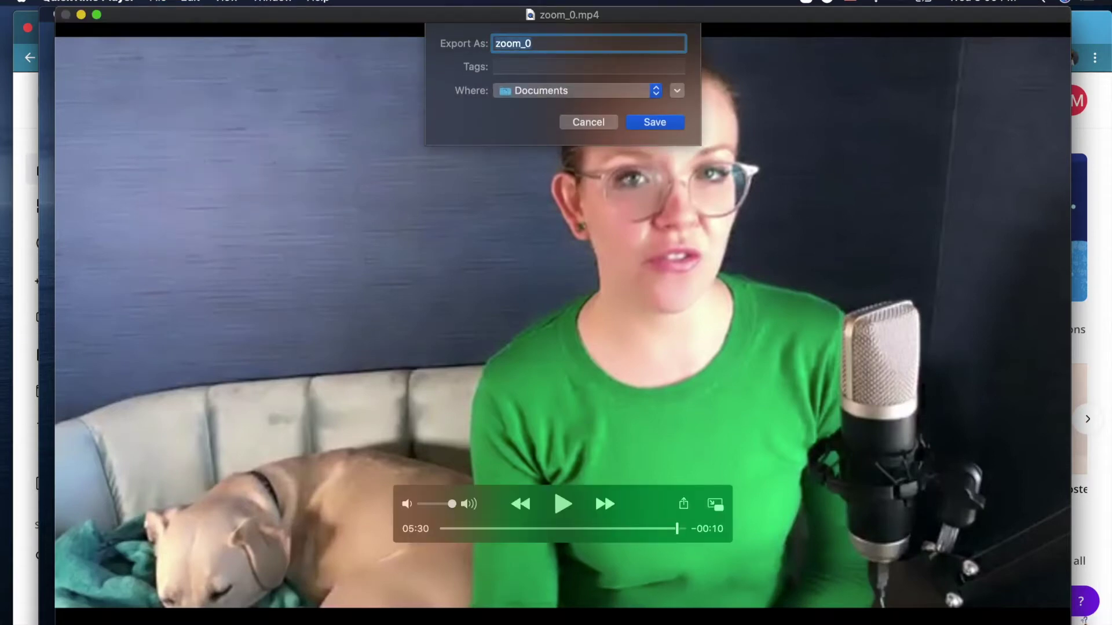
pyautogui.click(660, 122)
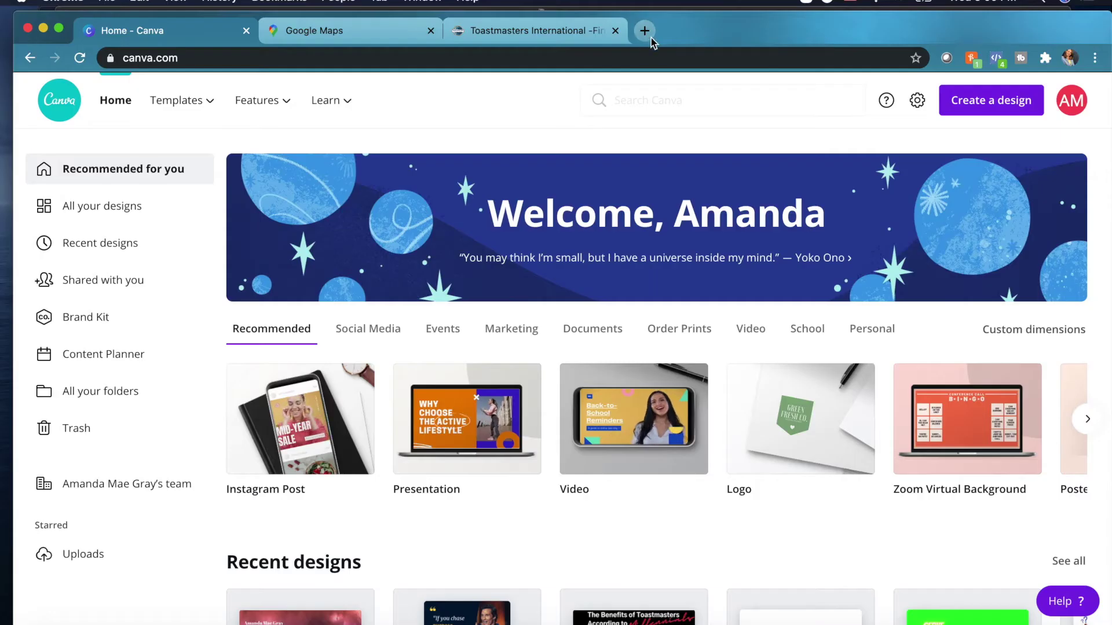
# Open YouTube in a new Chrome tab and bring up the Upload video dialog
pyautogui.click(651, 37)
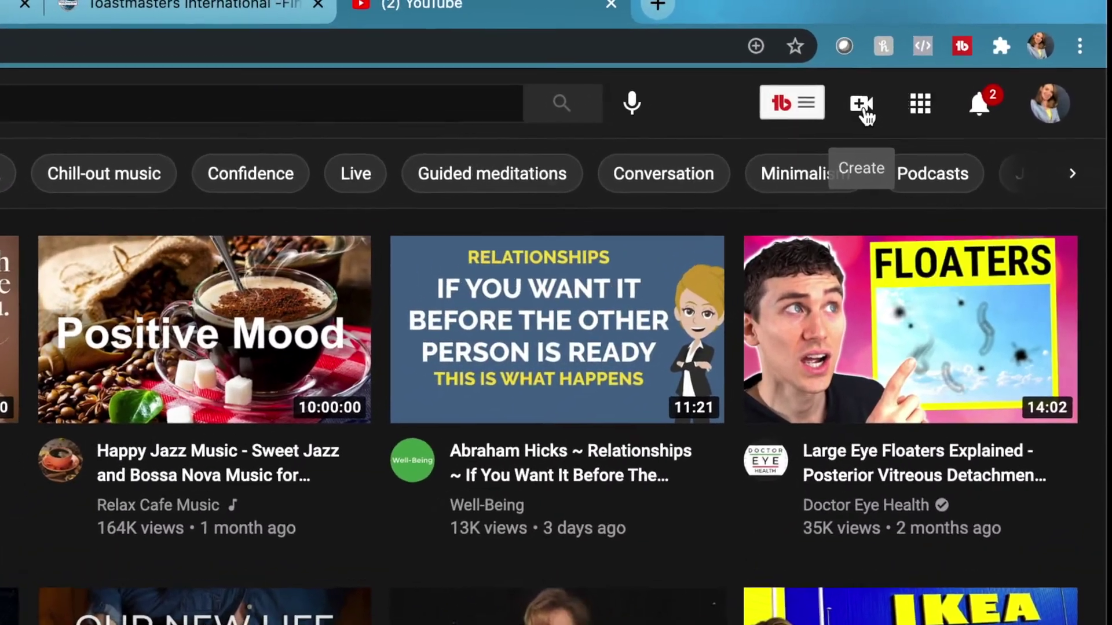
pyautogui.click(862, 107)
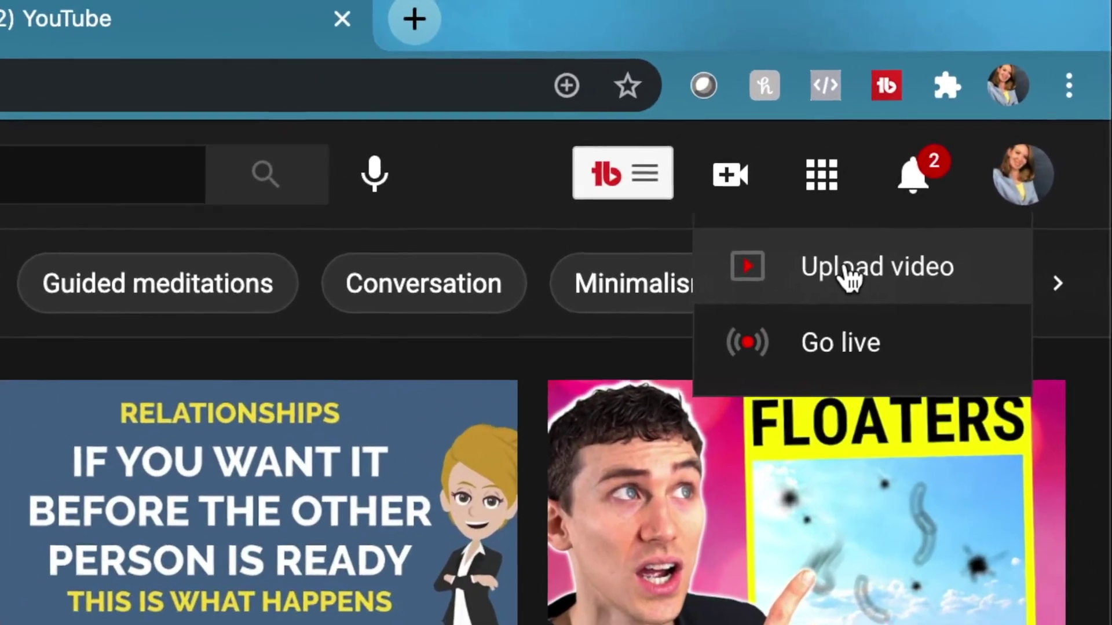
pyautogui.click(849, 278)
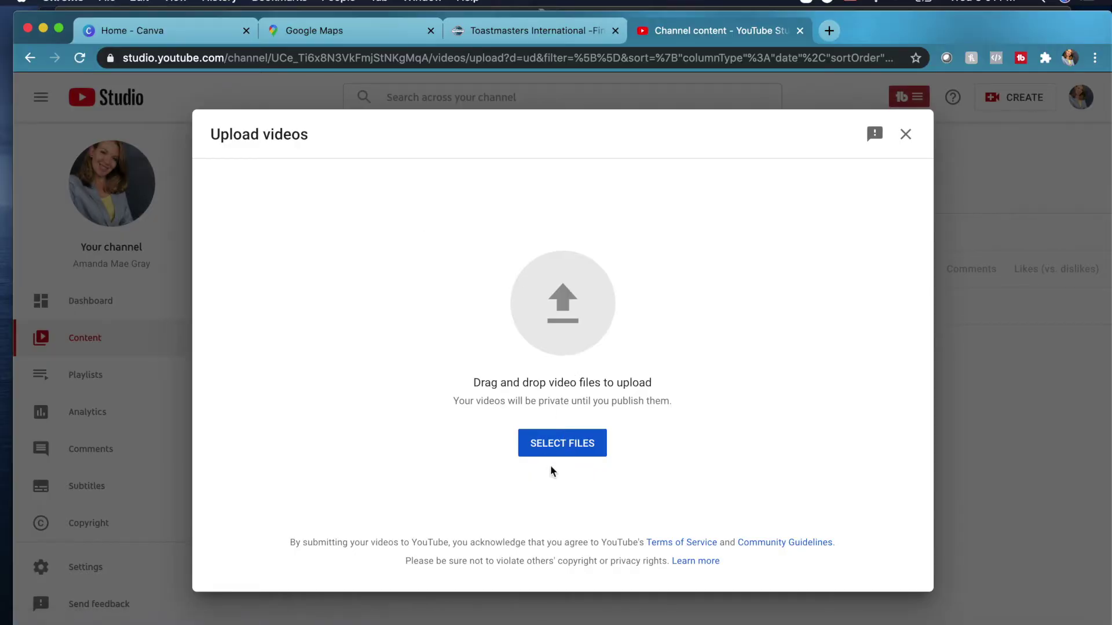
# Choose 1A.mp4 from Documents and start uploading it to YouTube Studio
pyautogui.click(532, 441)
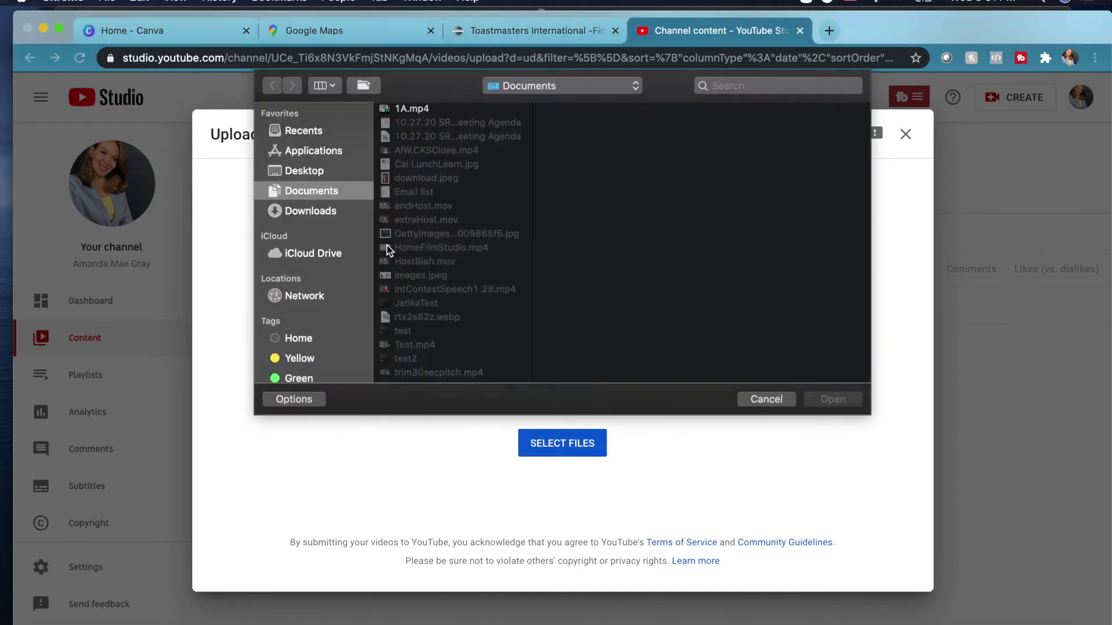
pyautogui.click(422, 110)
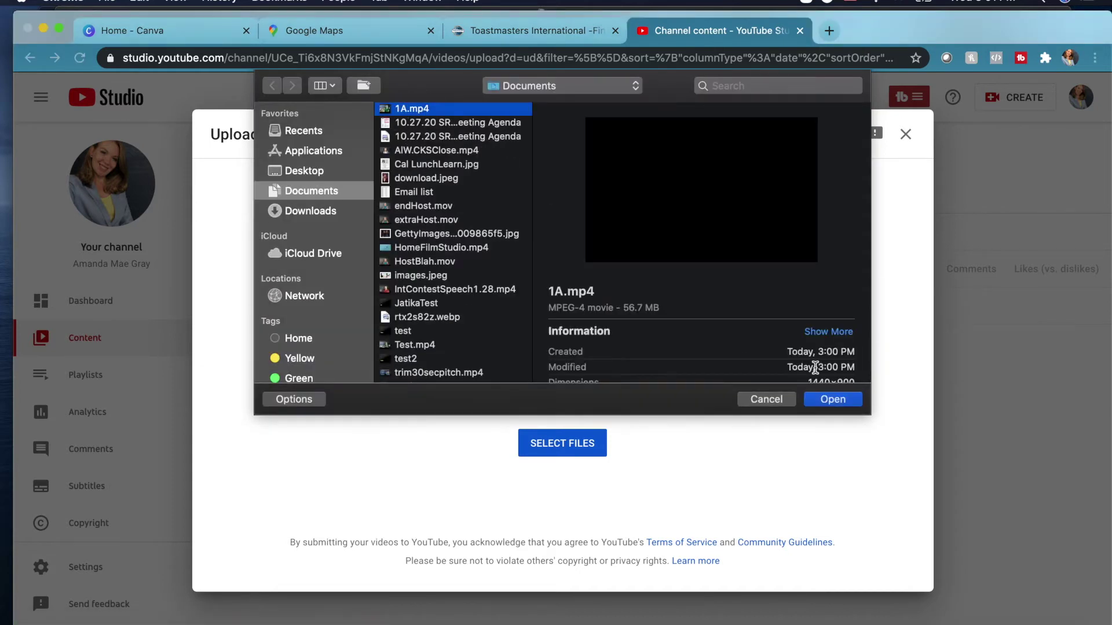
pyautogui.click(838, 404)
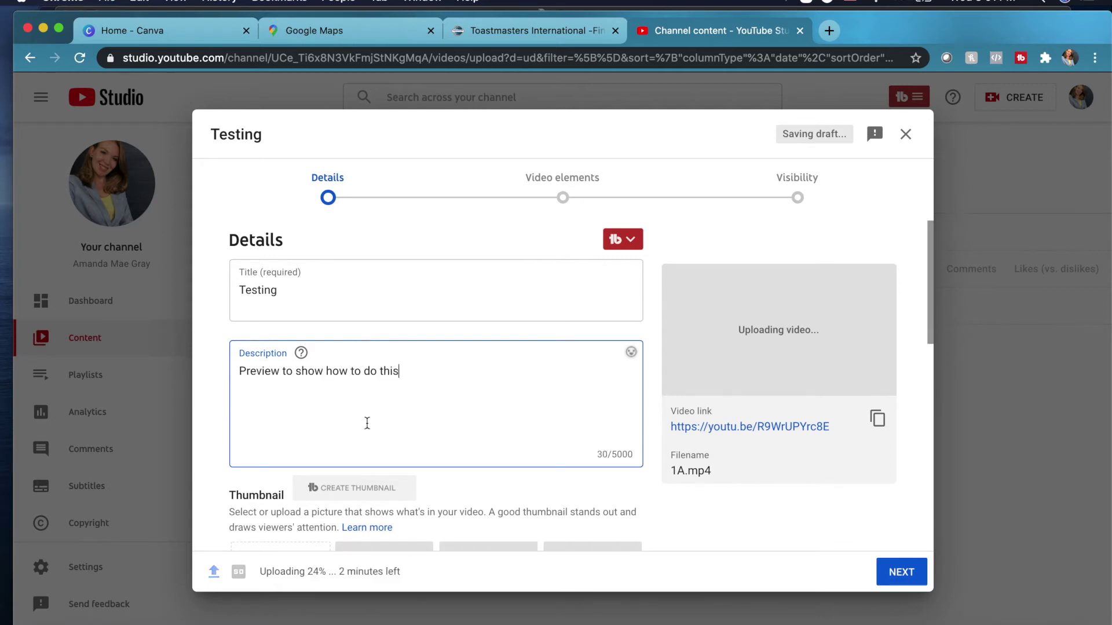
pyautogui.scroll(-3, 383, 460)
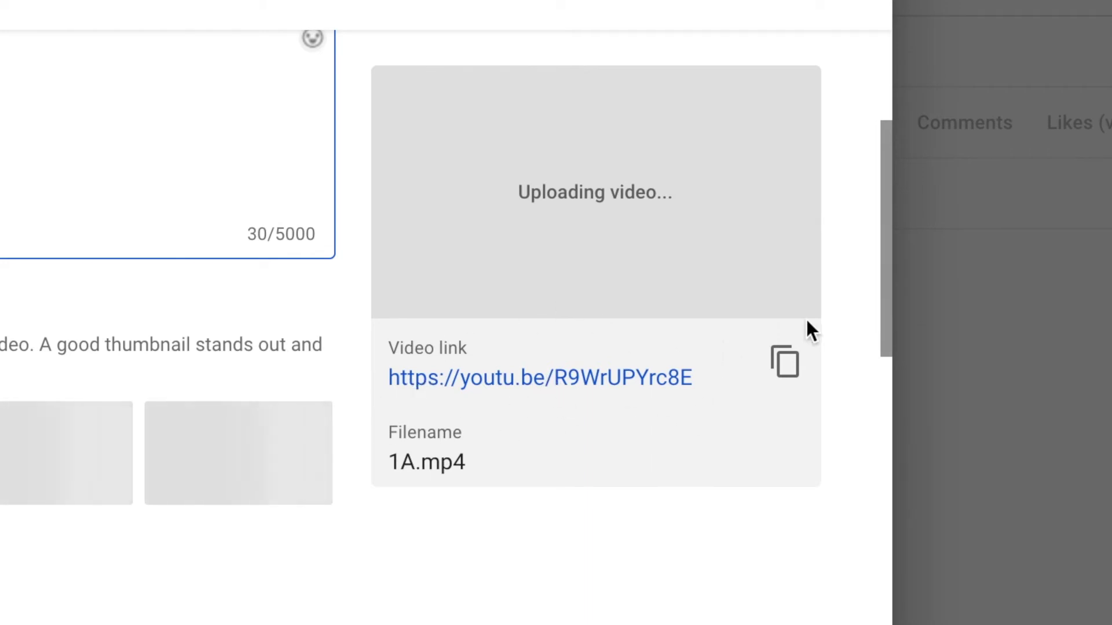
pyautogui.click(783, 365)
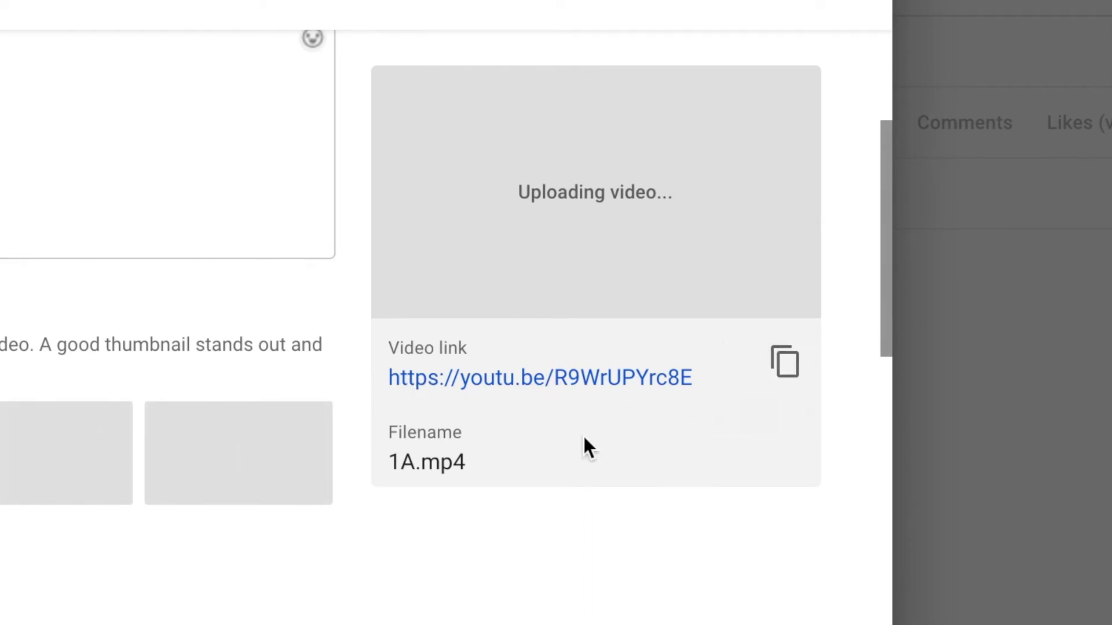